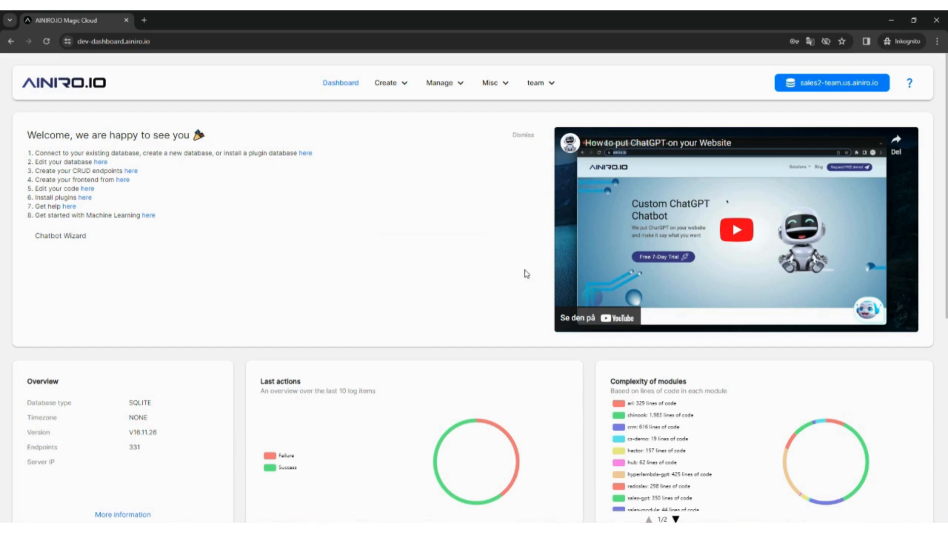
- Open the shopify-ingest-store-name task for editing from the list of tasks
left_click(444, 84)
left_click(431, 158)
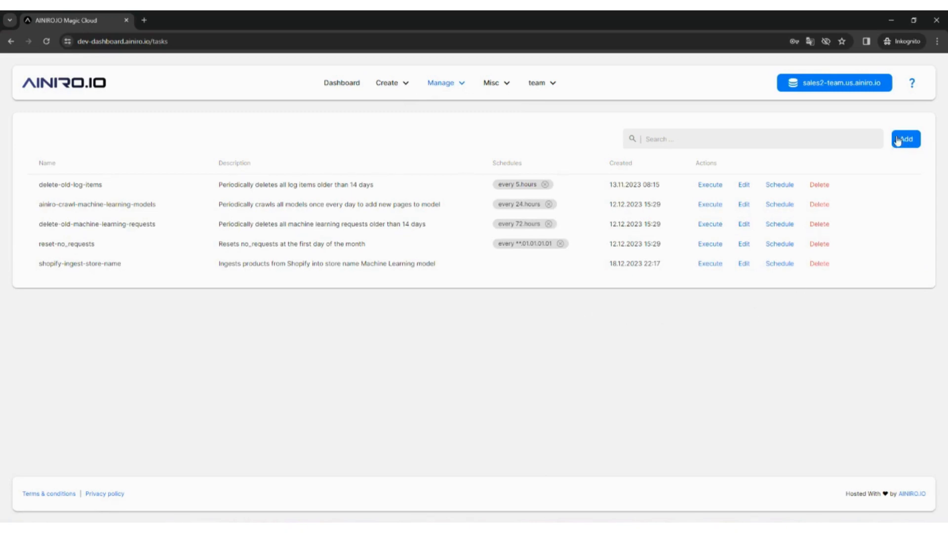
left_click(745, 264)
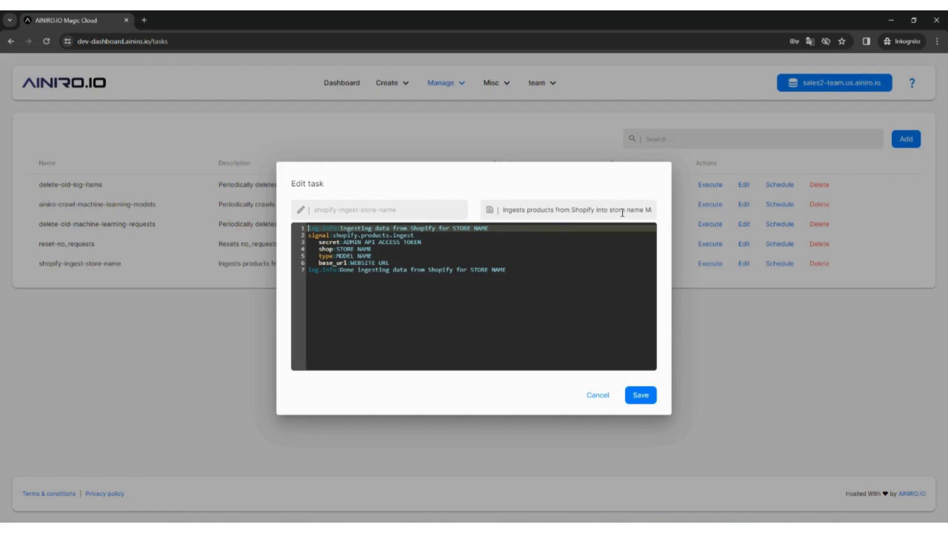
- Examine the task's description and the STORE NAME, ADMIN API ACCESS TOKEN, MODEL NAME and WEBSITE URL placeholders in its code
left_click_drag(624, 213, 656, 216)
left_click(648, 216)
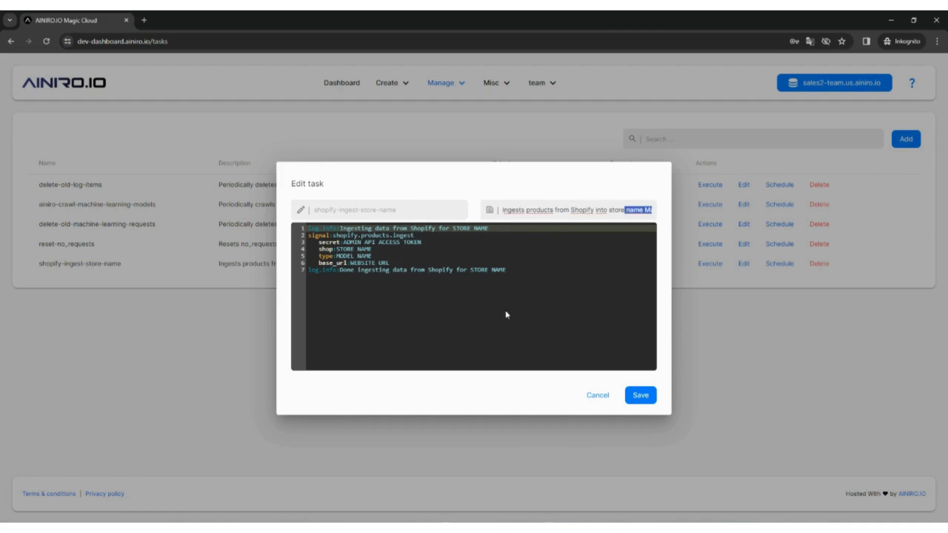
left_click(495, 295)
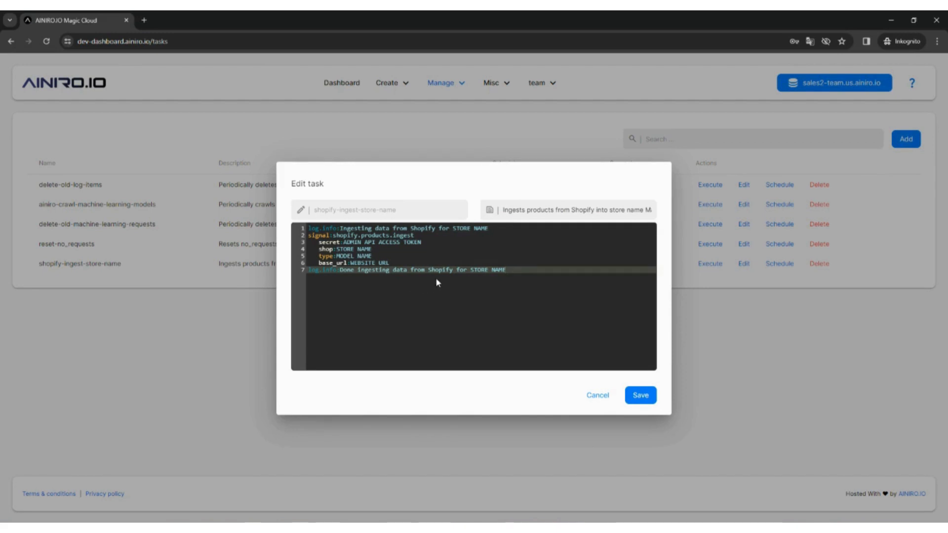
left_click_drag(453, 229, 497, 233)
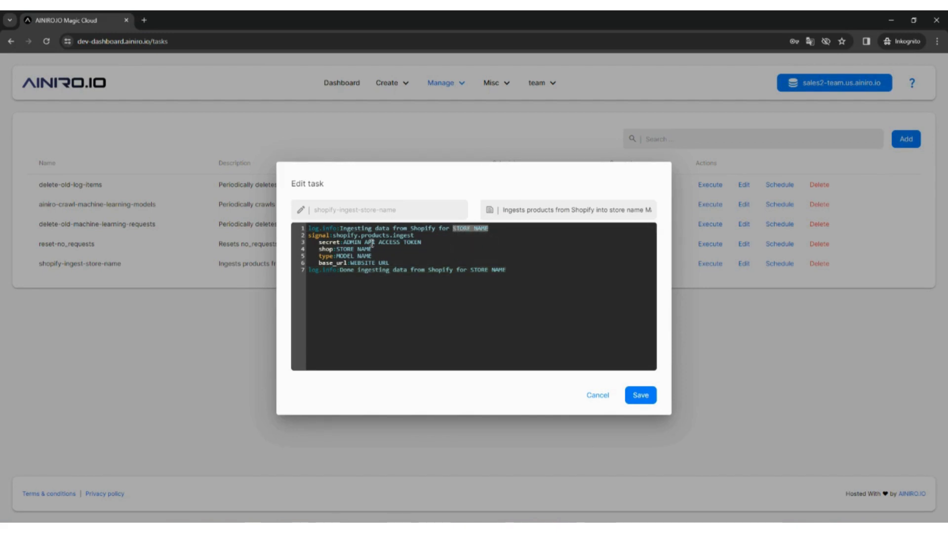
left_click_drag(346, 242, 423, 247)
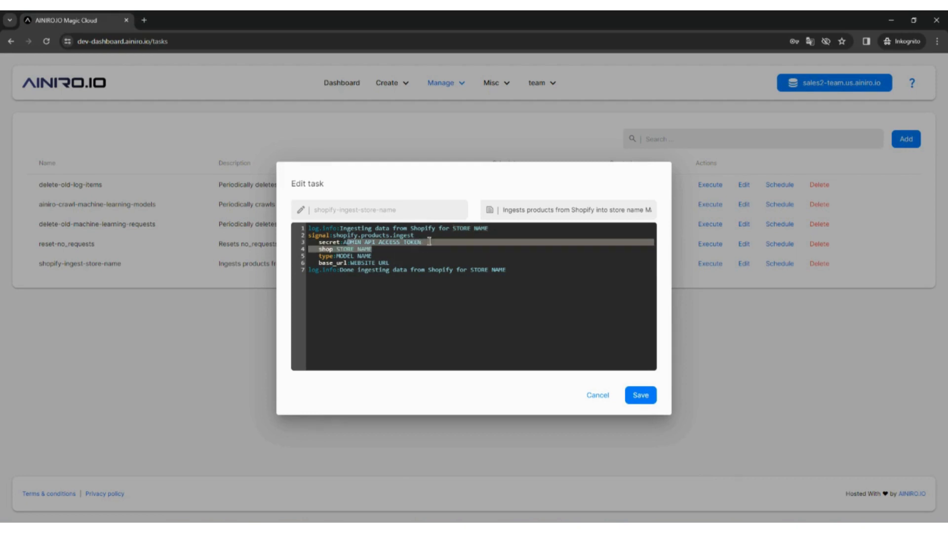
left_click(428, 241)
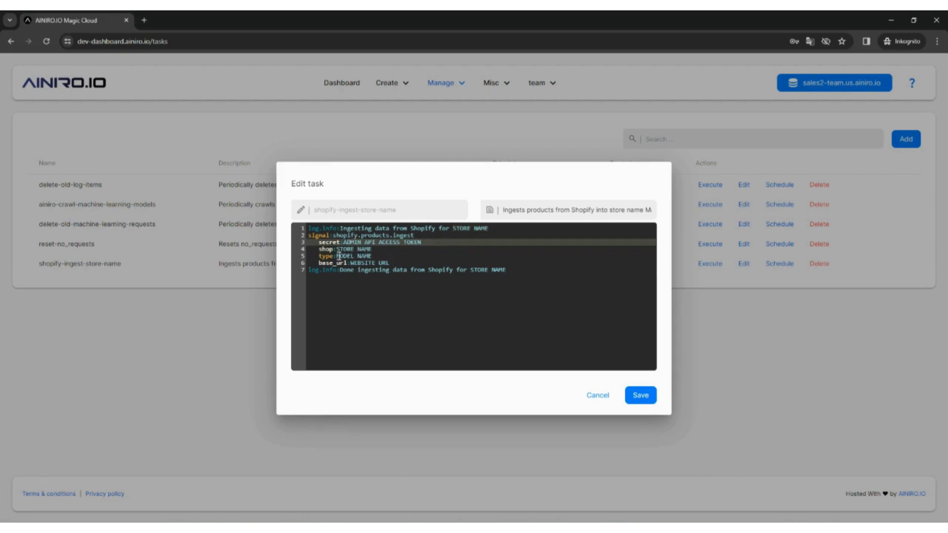
left_click_drag(336, 256, 390, 264)
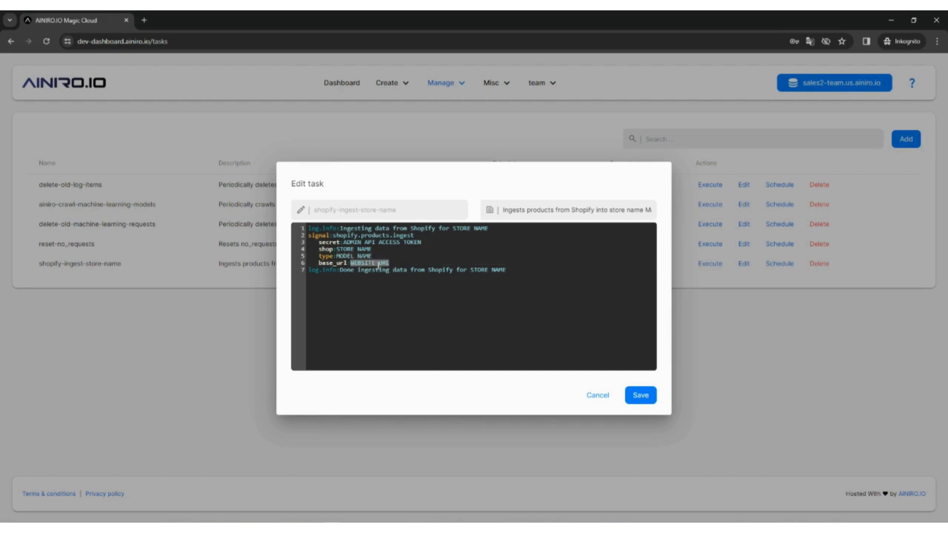
- Wrap the base_url value WEBSITE URL in double quotes and close the task without saving
left_click(351, 263)
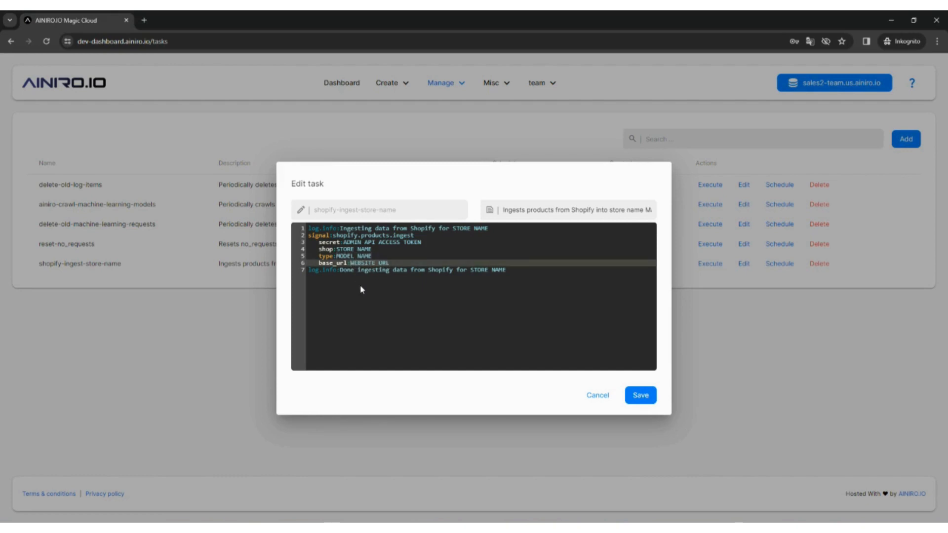
type("\"")
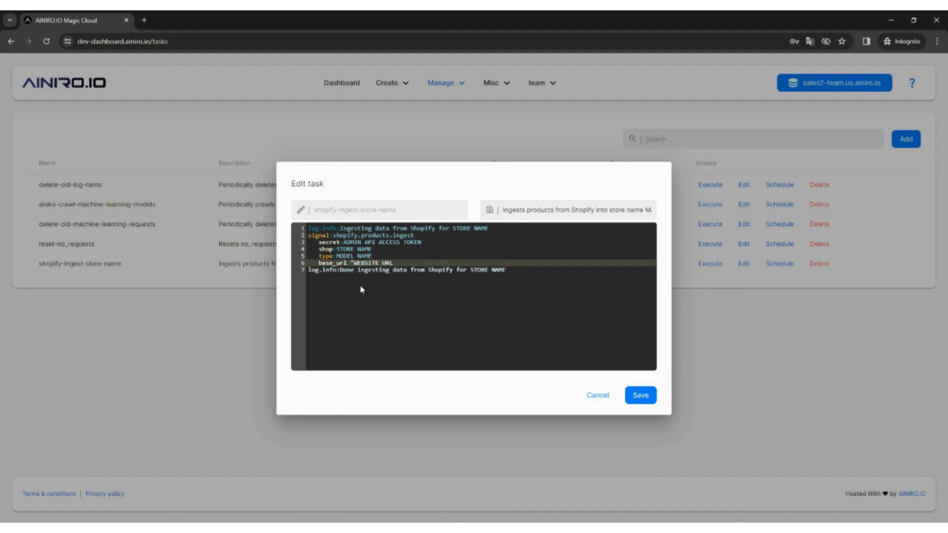
type("\"")
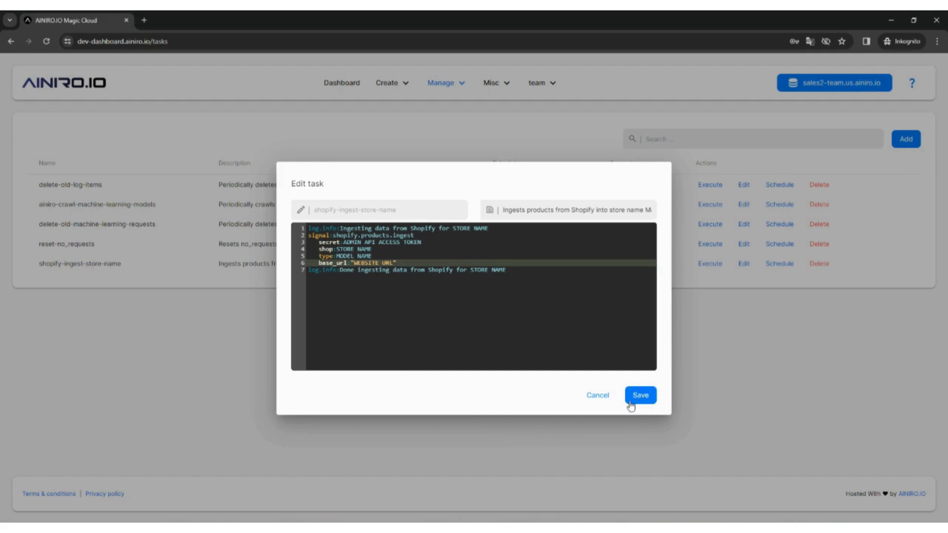
left_click(683, 448)
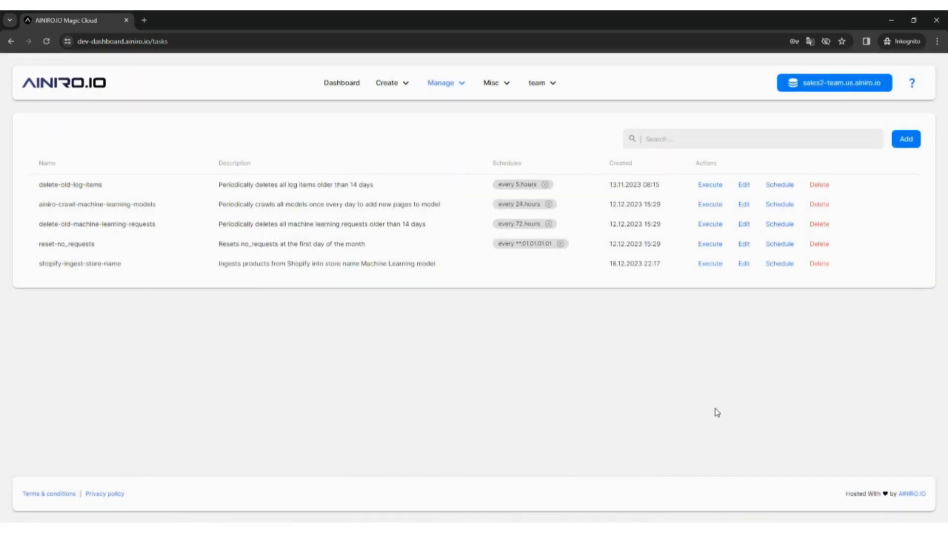
- Open scheduling for the shopify-ingest-store-name task and set it to repeat every 10 hours
left_click(787, 267)
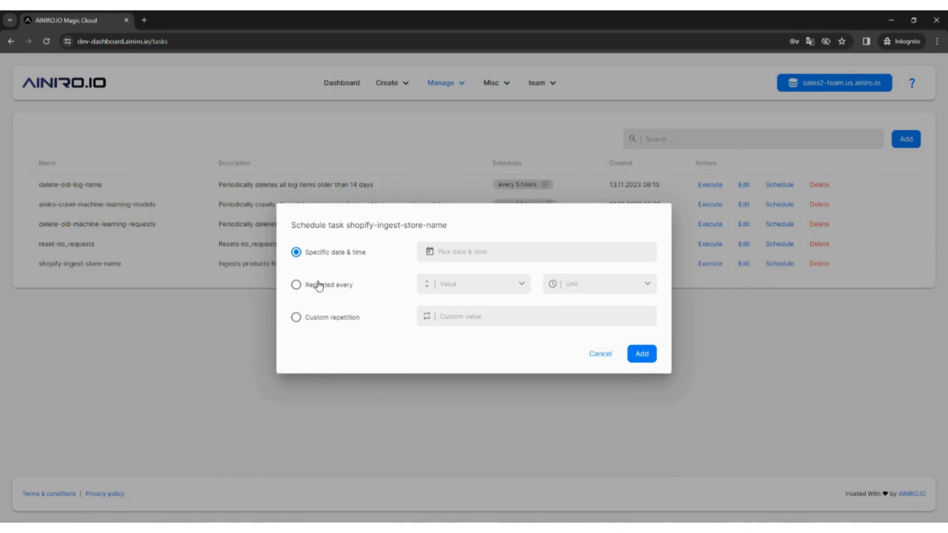
left_click(318, 286)
left_click(522, 291)
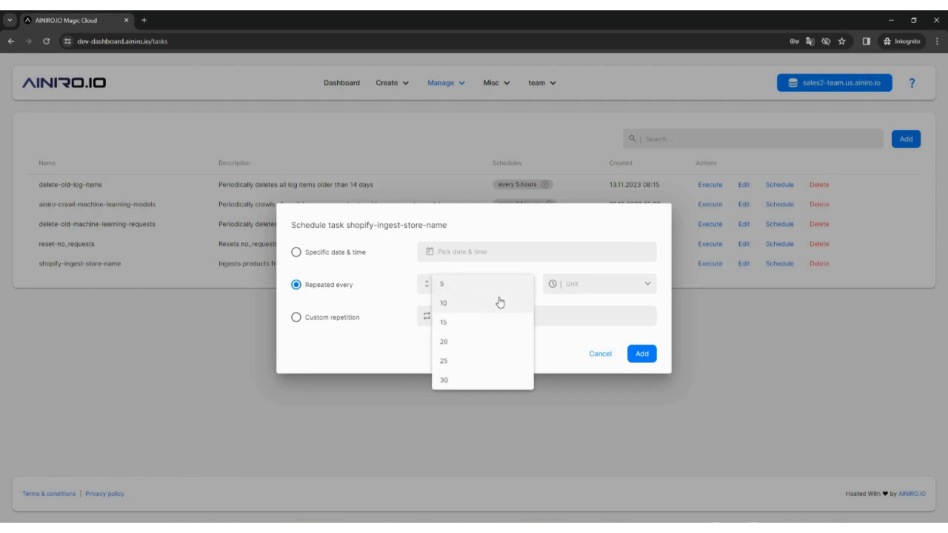
left_click(506, 302)
left_click(604, 289)
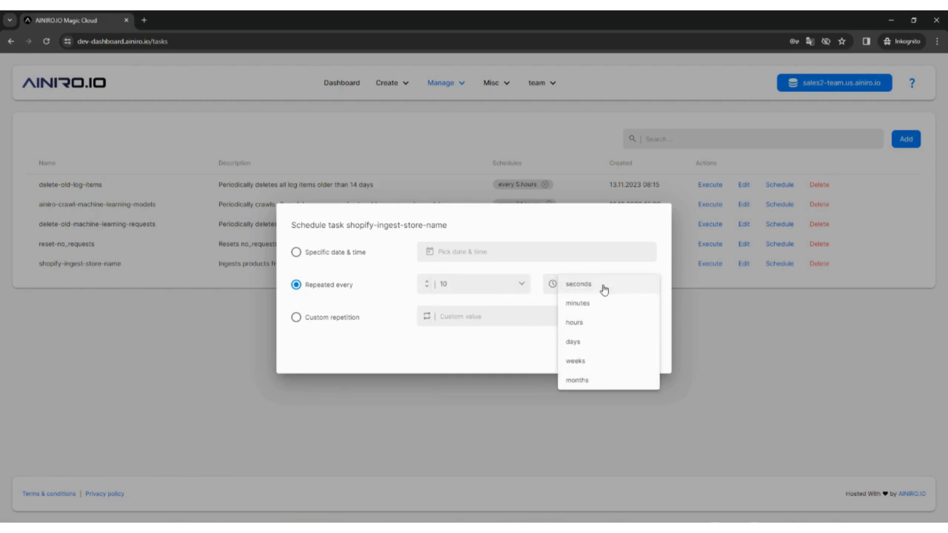
left_click(585, 322)
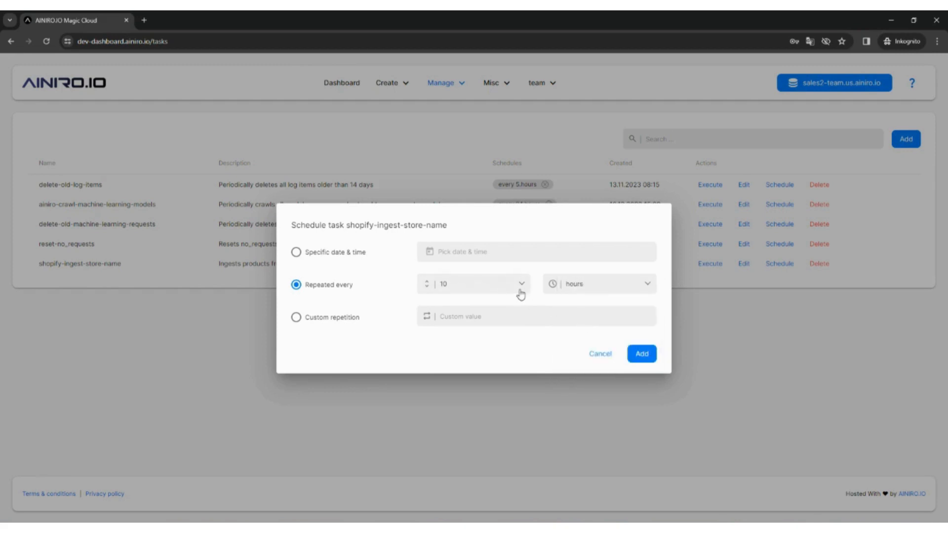
- Try other repetition intervals for the task: 25 hours, 20 days and finally 30 days
left_click(521, 293)
left_click(451, 343)
left_click(522, 287)
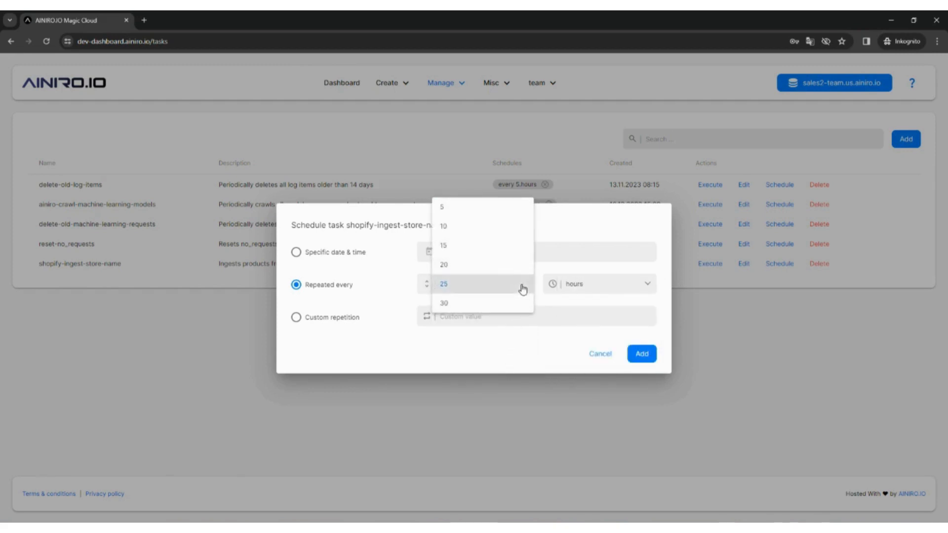
left_click(476, 267)
left_click(581, 285)
left_click(581, 308)
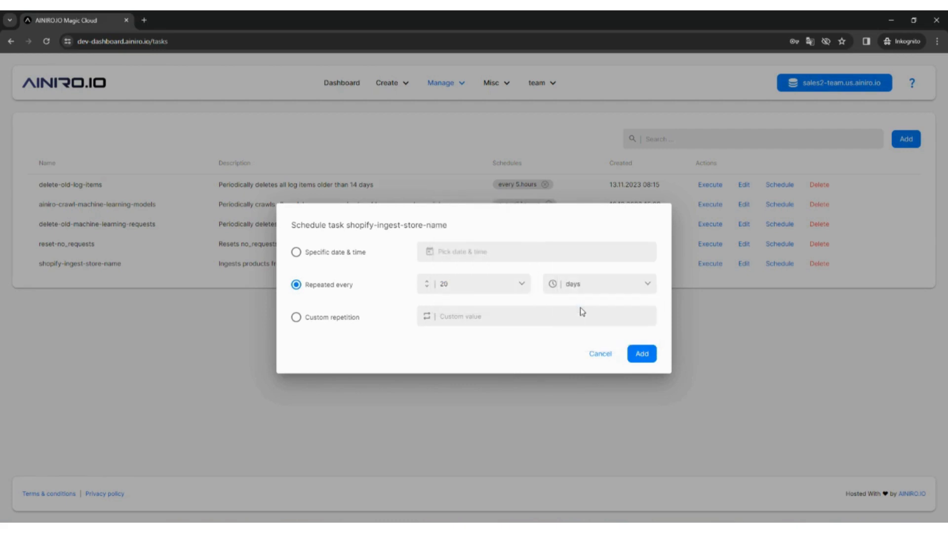
left_click(522, 291)
left_click(451, 324)
- Switch the schedule to a custom repetition and enter xx.xx.03.00.00 as its value
left_click(333, 319)
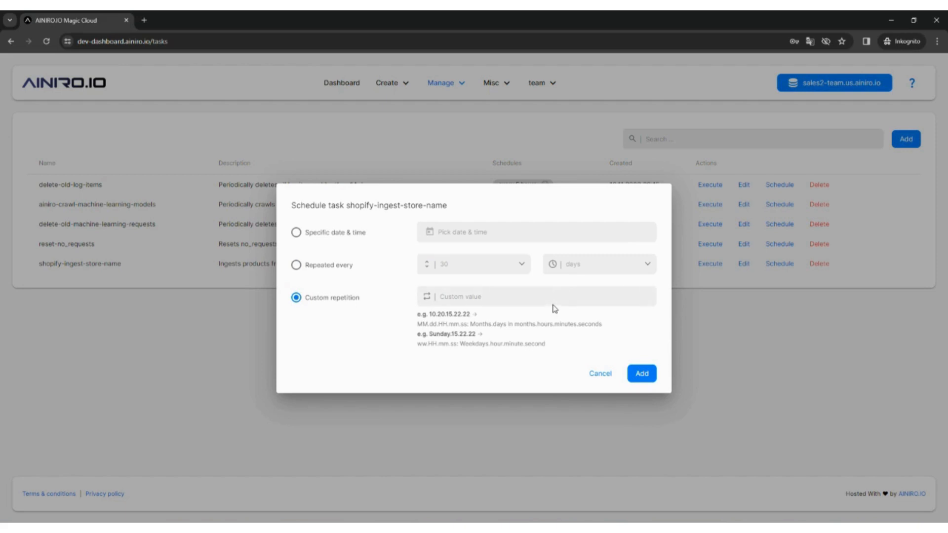
left_click(578, 295)
type("xx.xx.03.00.00")
- Replace the custom repetition with Sunday.03.00.00, change its hour to 15, and try to add the schedule
key("ctrl+a")
key("BackSpace")
type("Sunday.03.00.00")
key("Left")
key("Left")
key("Left")
key("Left")
key("Left")
key("Left")
key("BackSpace")
key("BackSpace")
type("15")
left_click(641, 374)
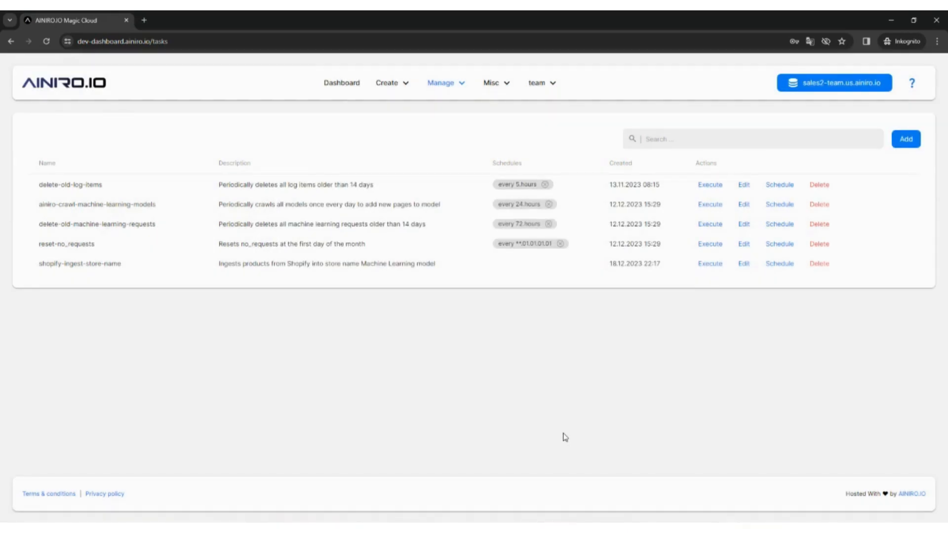
- Open the ainiro machine learning model's configuration and enter ", best selling" as the Search Postfix in its OpenAI settings
left_click(441, 87)
left_click(443, 252)
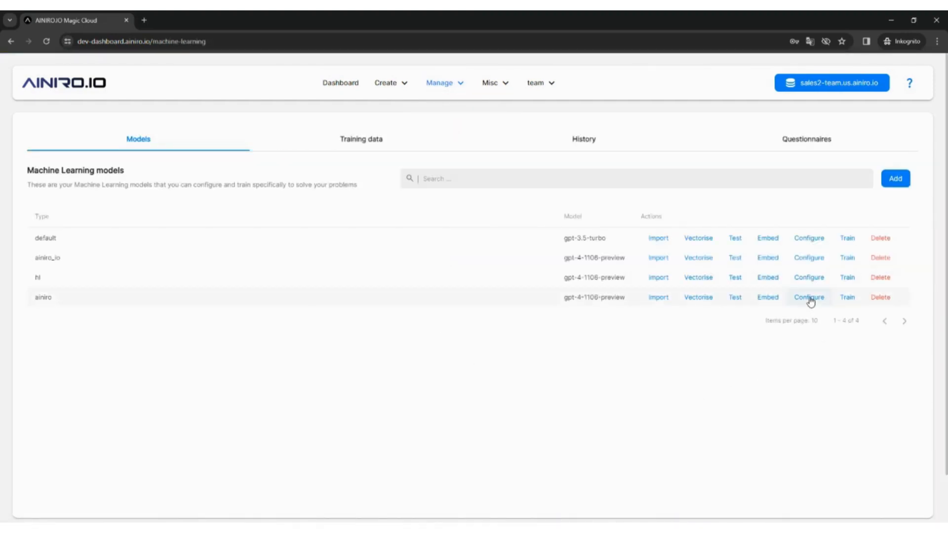
left_click(809, 297)
left_click(471, 179)
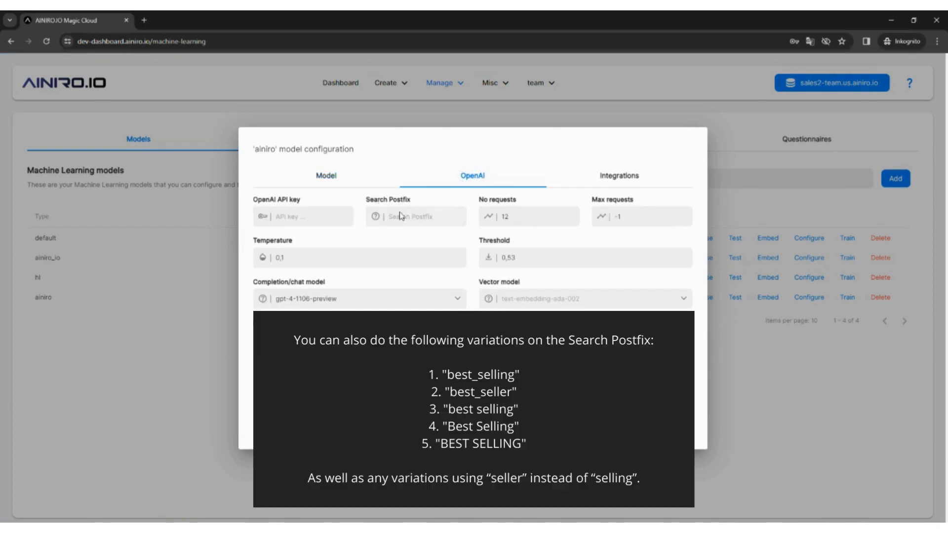
left_click(421, 216)
type(", best selling")
- View the ainiro model's general settings and system message, close the configuration without saving, and return to the task list
left_click(327, 182)
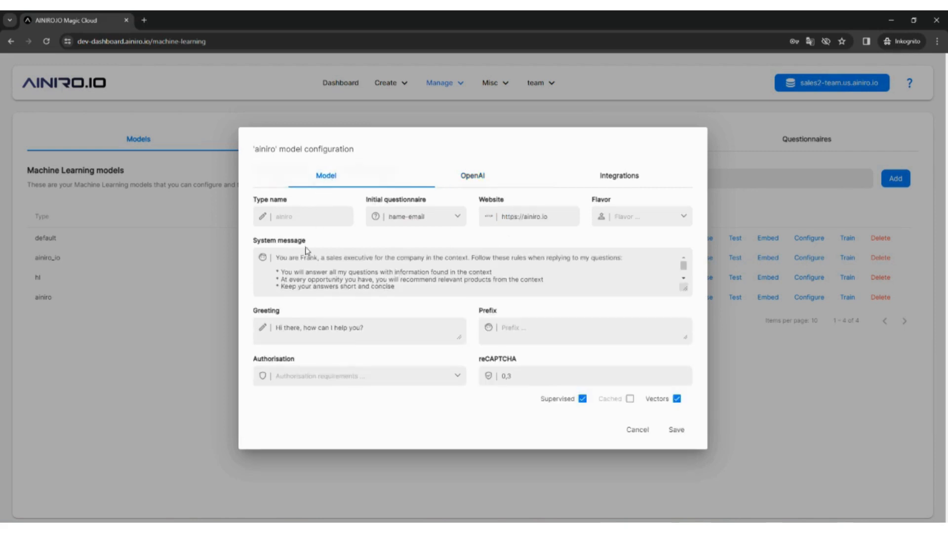
left_click(192, 393)
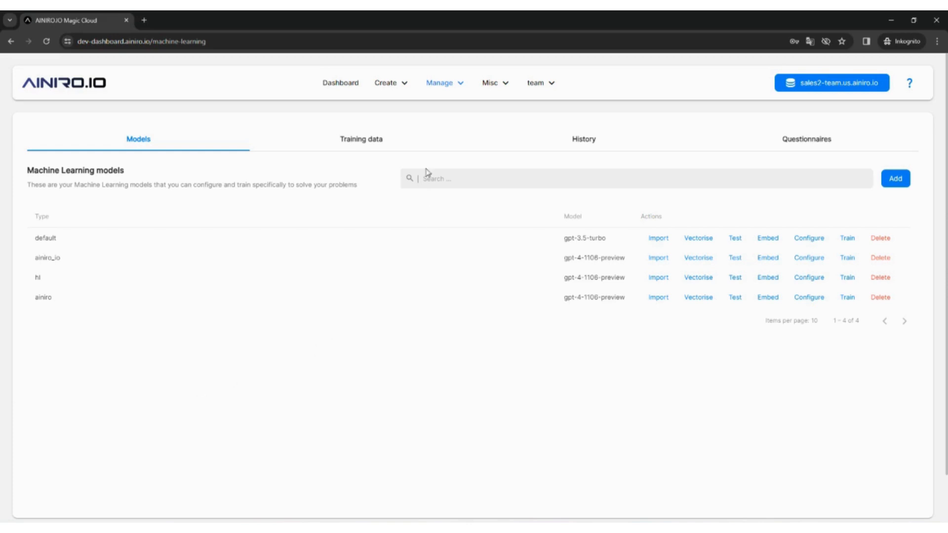
left_click(462, 87)
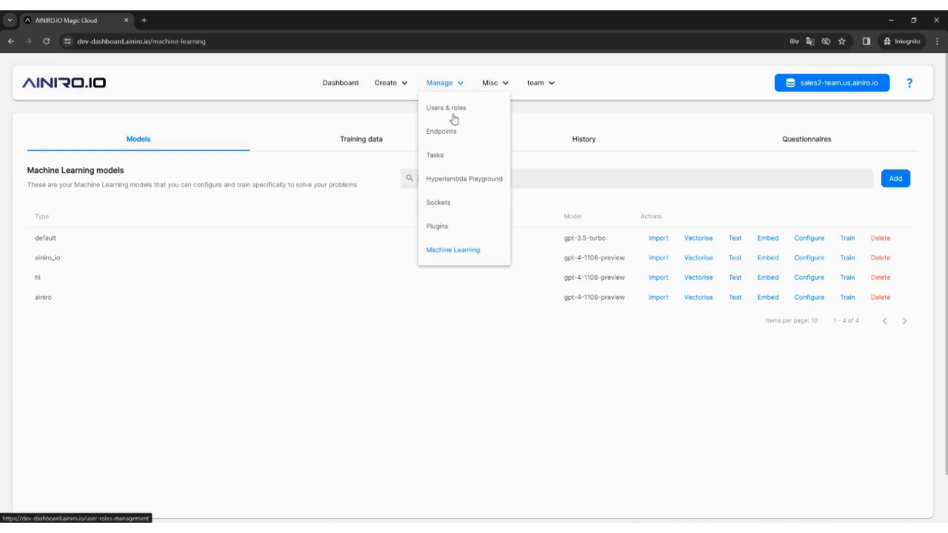
left_click(449, 155)
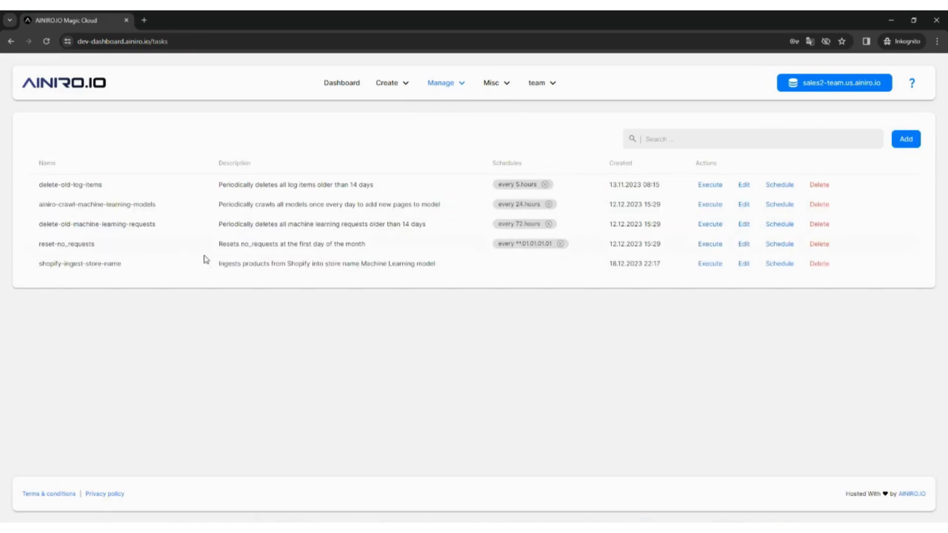